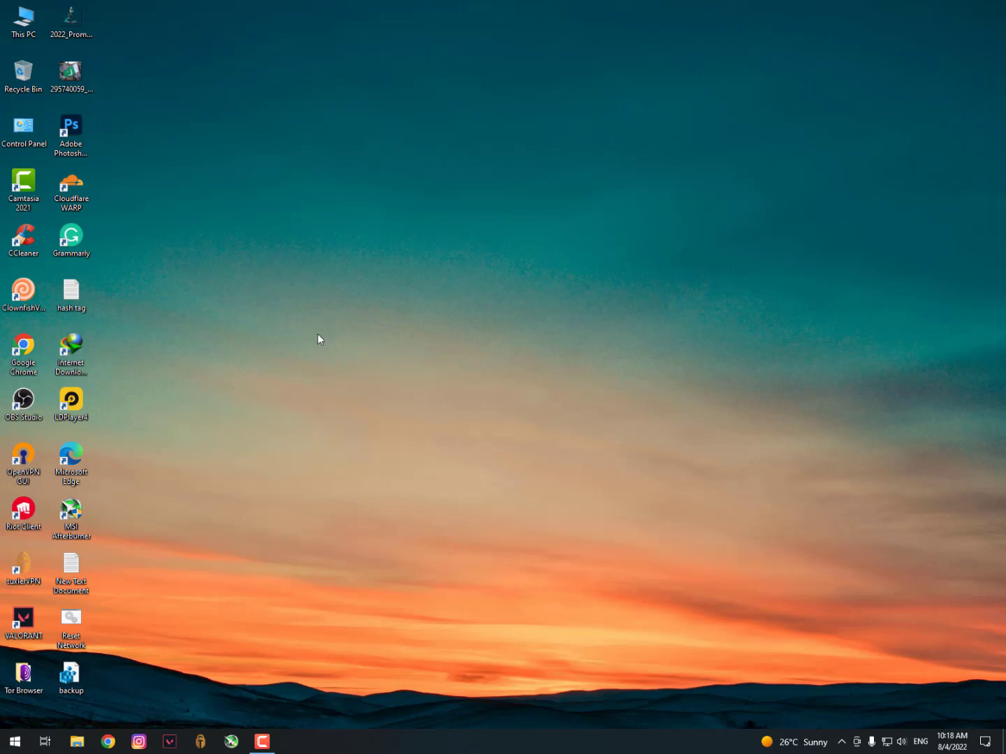
- Open the Graphics settings page by searching 'gra' in Windows Settings
click(14, 741)
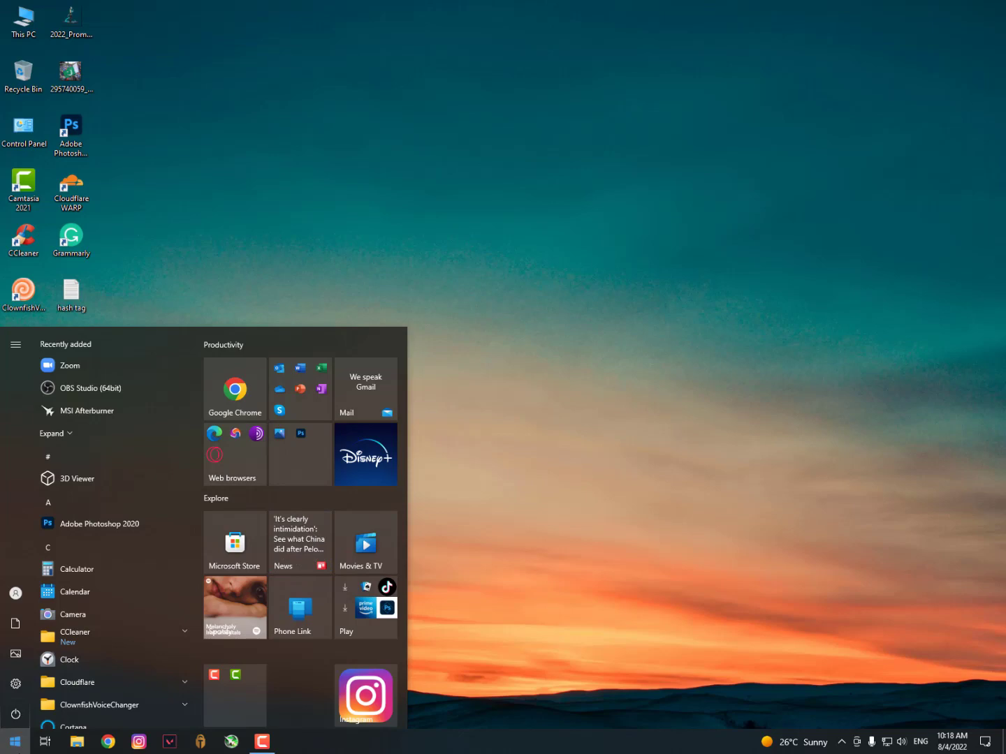
click(14, 681)
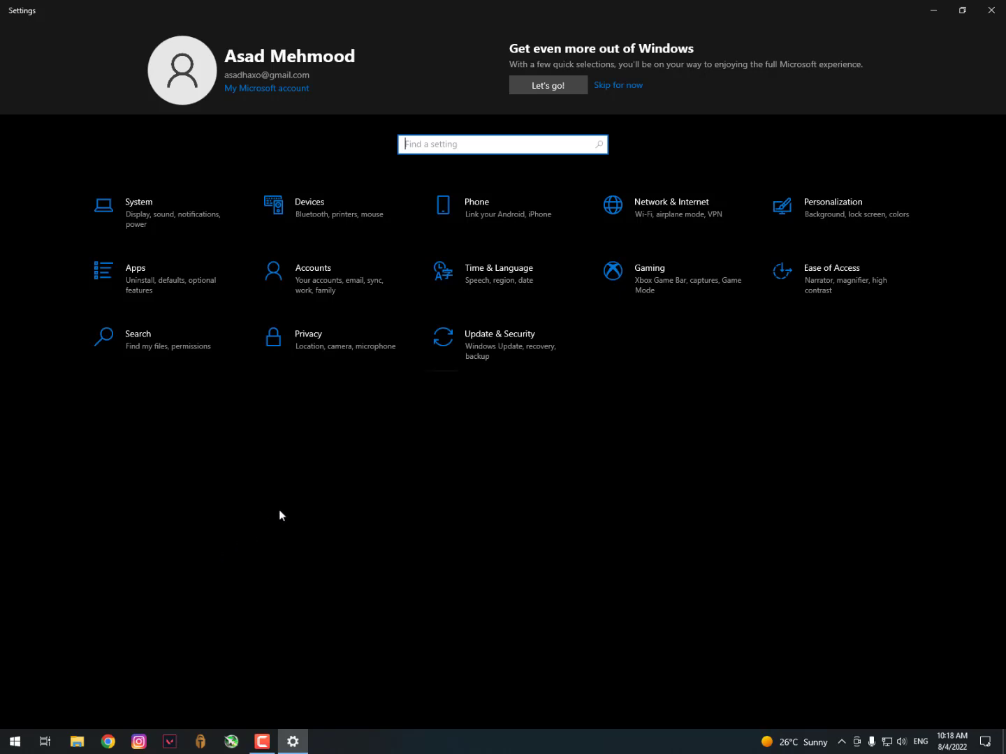
text(gra)
click(500, 176)
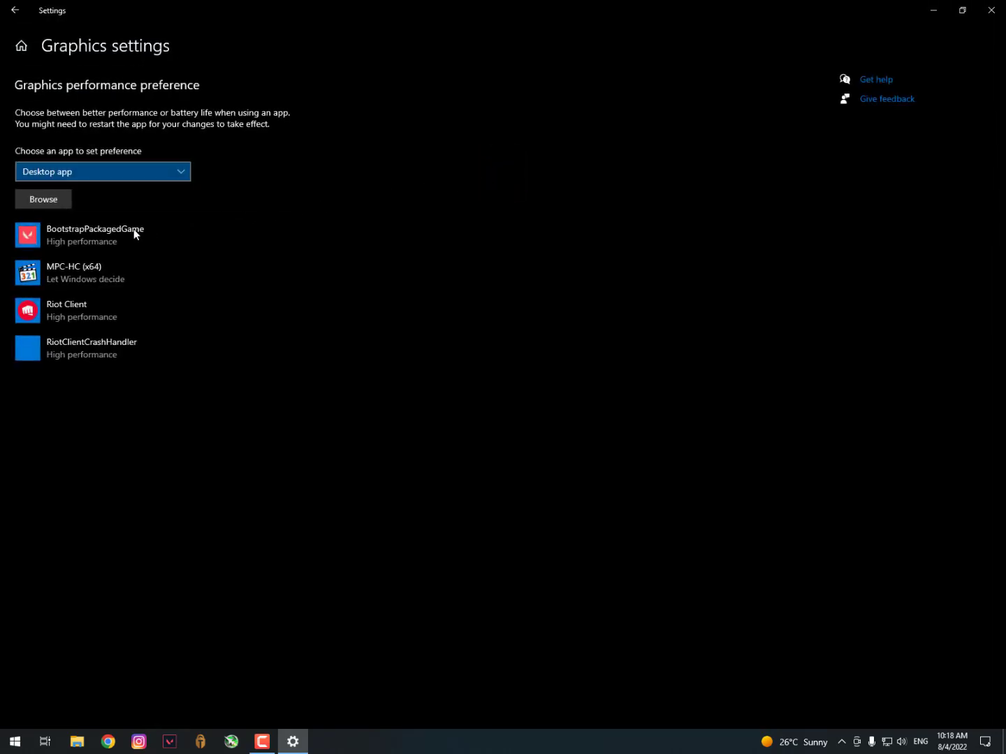
click(90, 235)
click(192, 288)
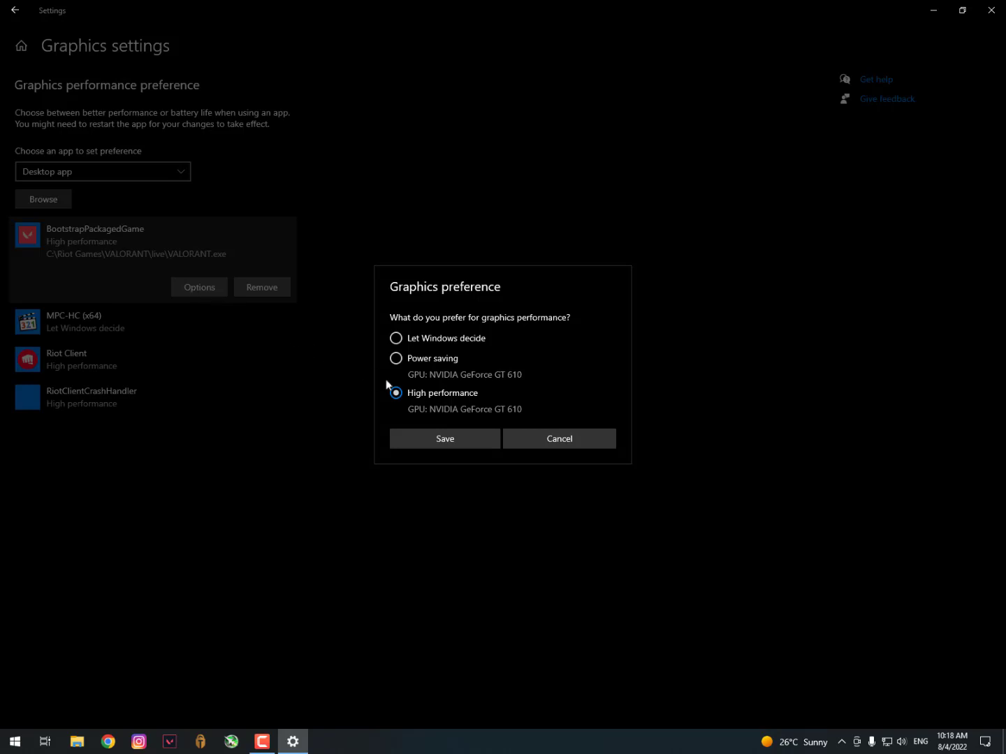
click(457, 415)
click(242, 375)
click(593, 439)
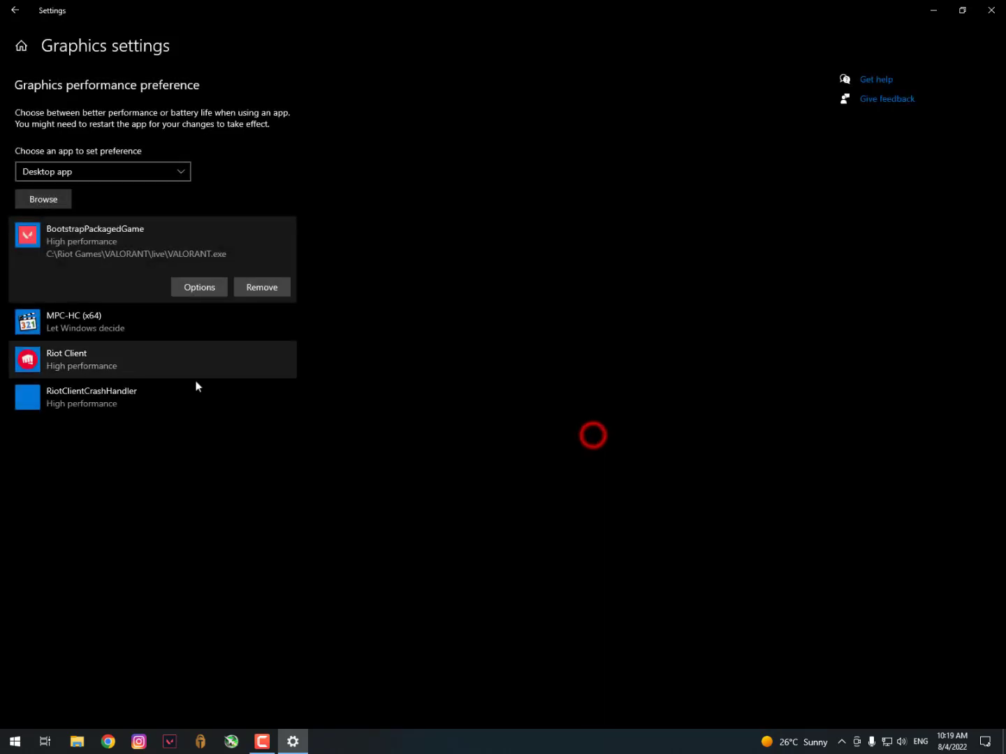
click(83, 360)
click(113, 281)
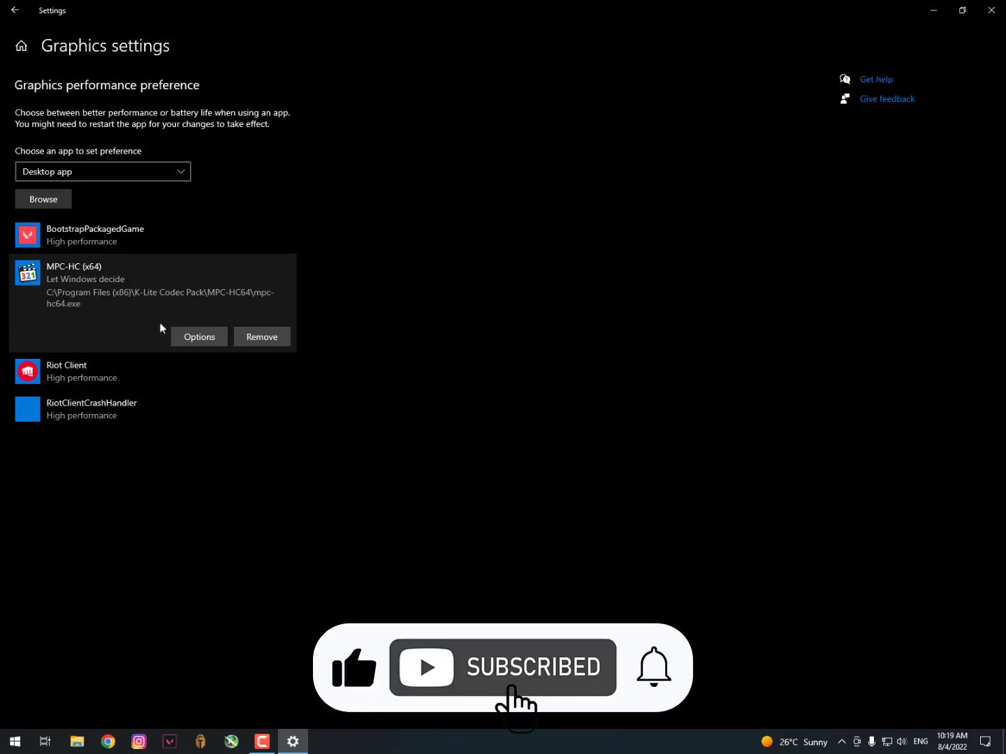
- Give MPC-HC (x64) the High performance GPU preference and save it
click(198, 337)
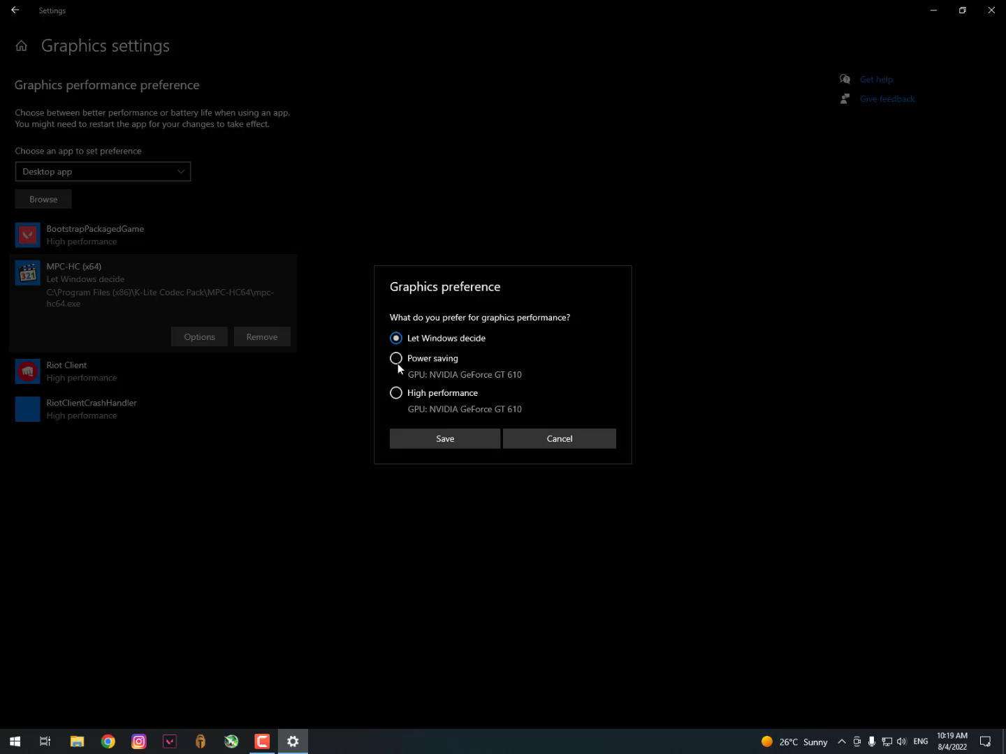
click(444, 392)
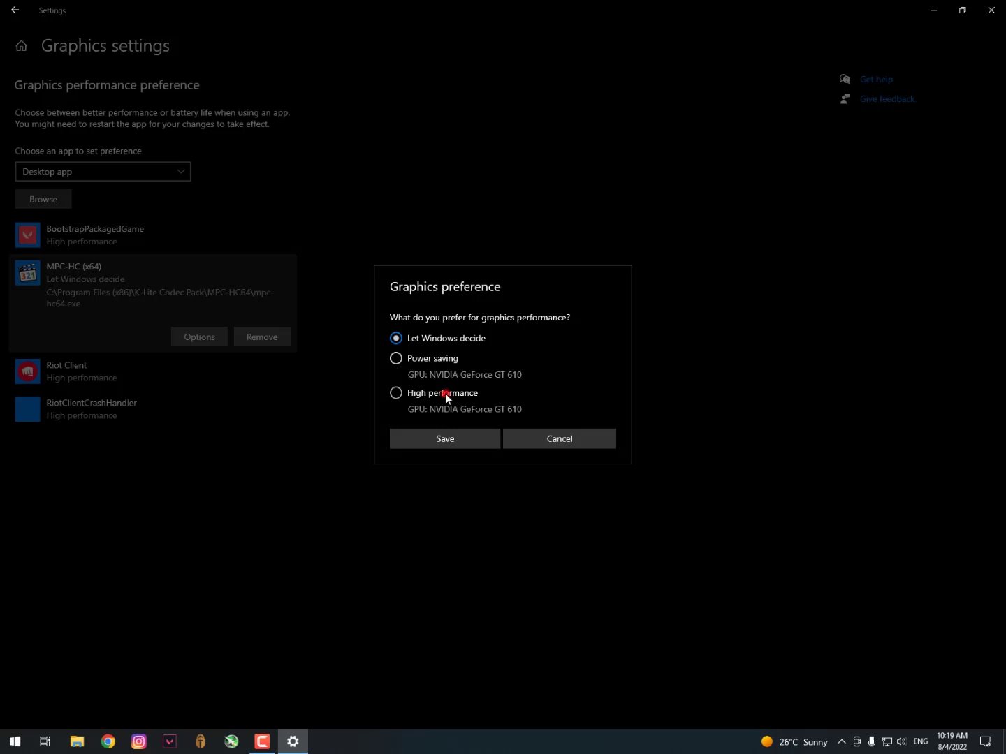
click(422, 359)
click(425, 396)
click(458, 439)
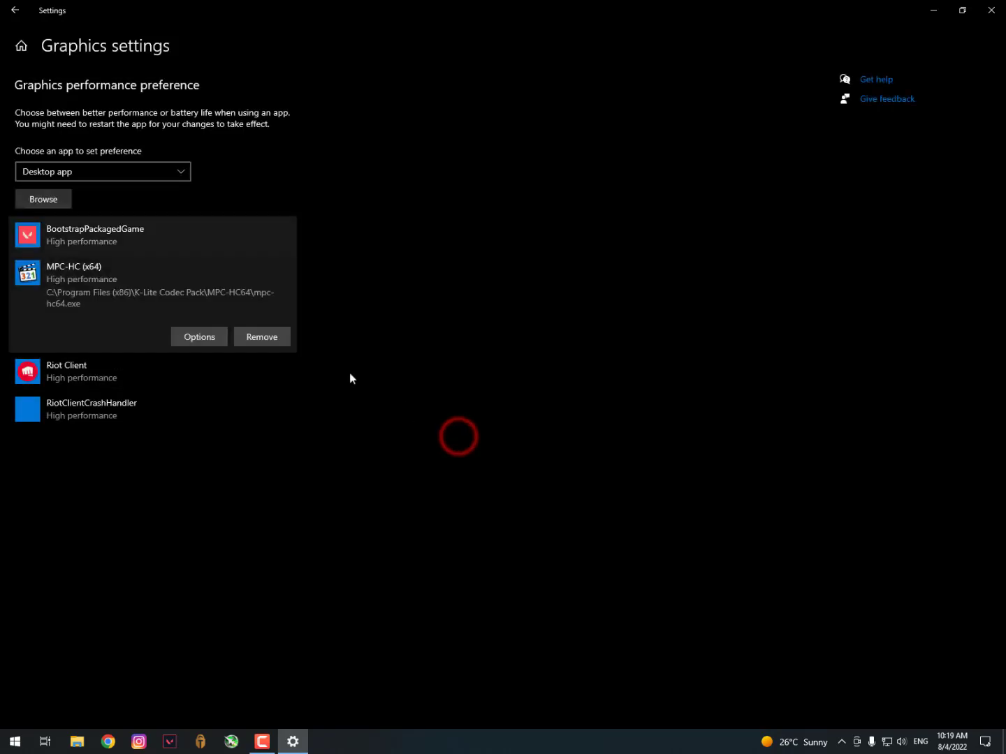
- Add Photoshop from C:\Program Files\Adobe\Adobe Photoshop 2020 to the graphics list
click(54, 201)
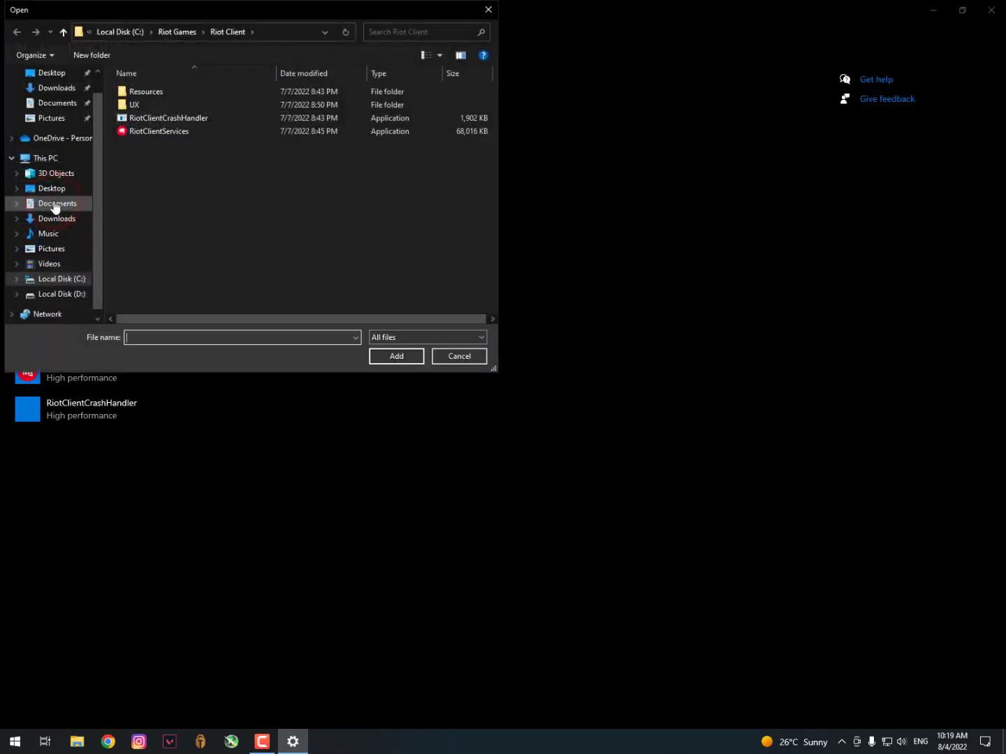
drag(95, 209, 95, 251)
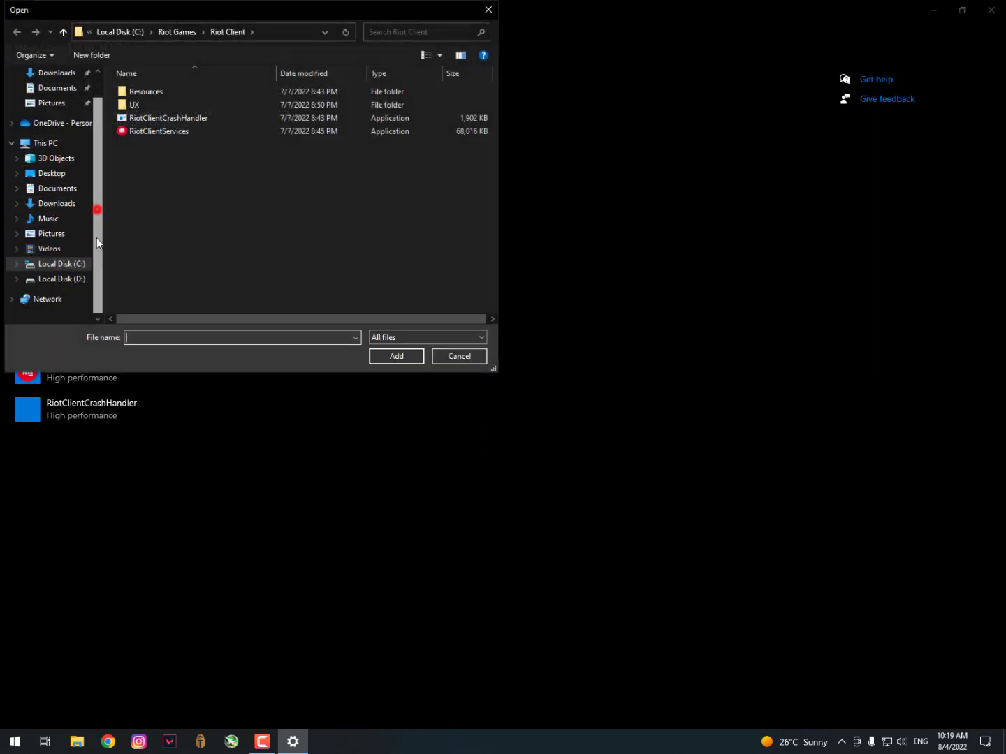
click(76, 265)
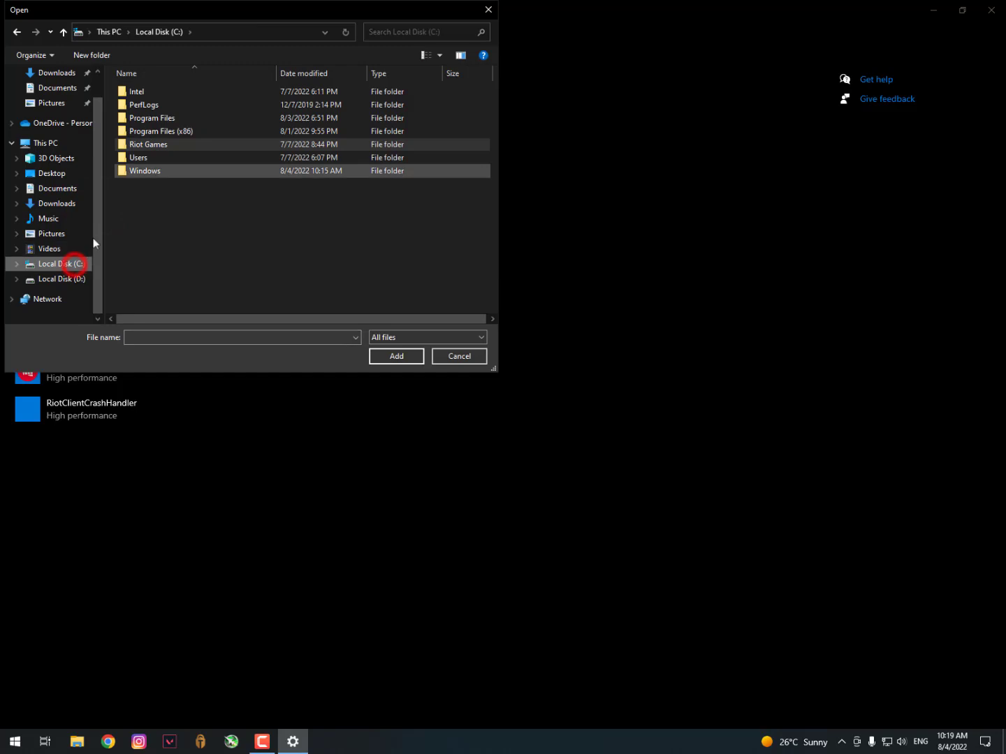
double_click(169, 132)
key(alt+Up)
double_click(169, 119)
double_click(162, 92)
double_click(162, 91)
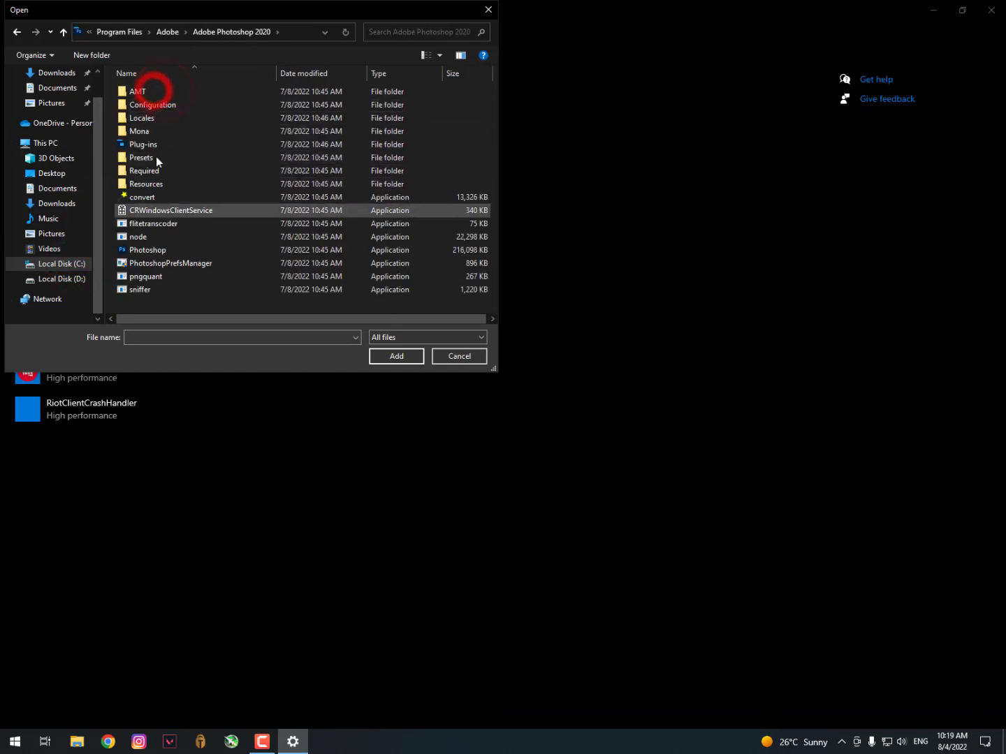
click(158, 253)
click(394, 355)
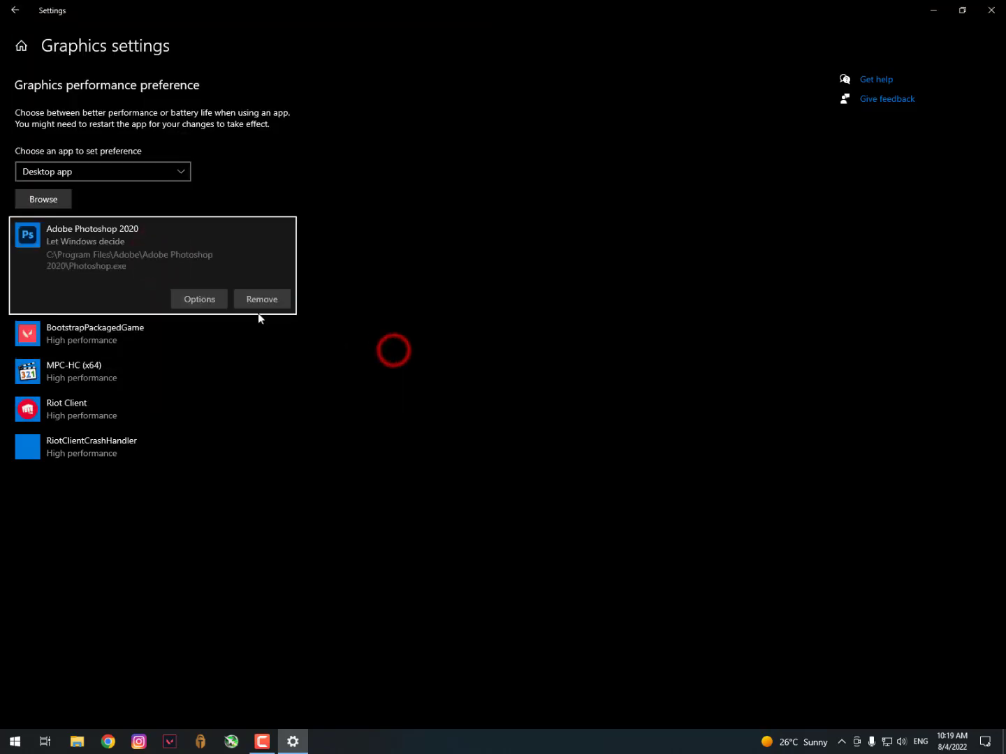
- Set Adobe Photoshop 2020 to High performance and save it
click(196, 299)
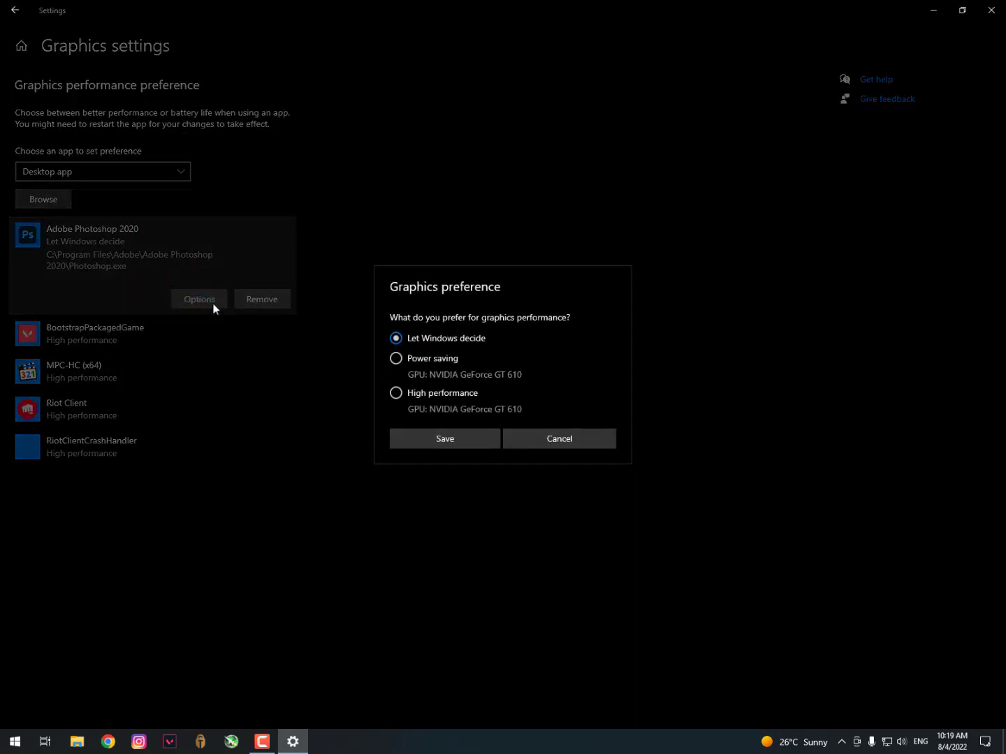
click(426, 395)
click(465, 440)
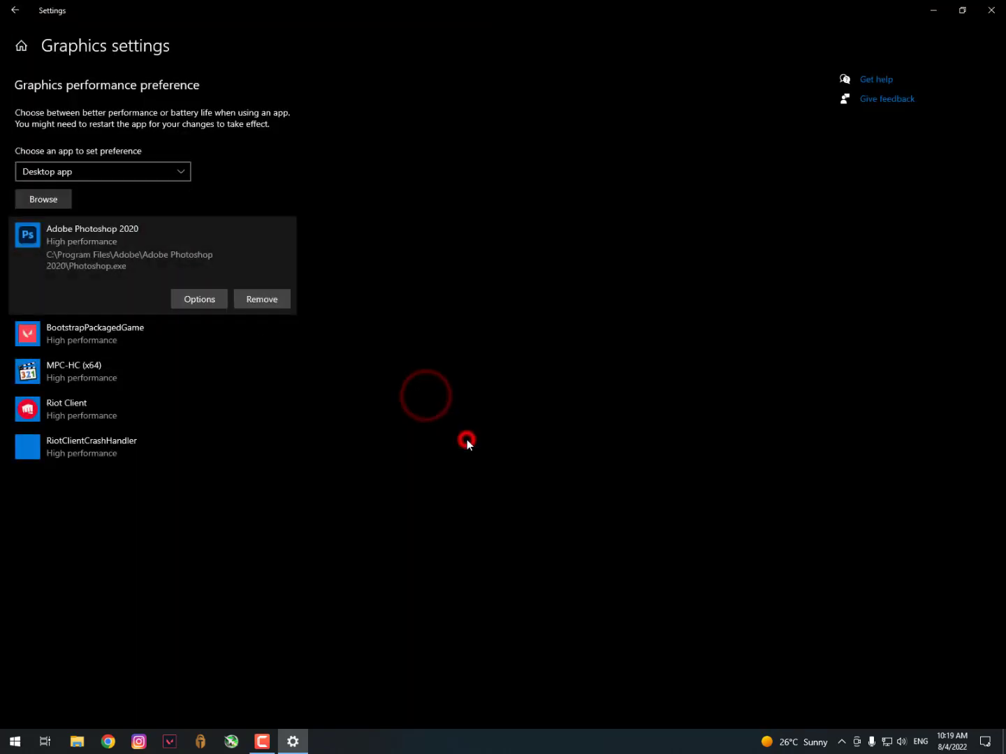
- Check that the Photoshop, MPC-HC (x64) and BootstrapPackagedGame entries show High performance
mouse_move(262, 742)
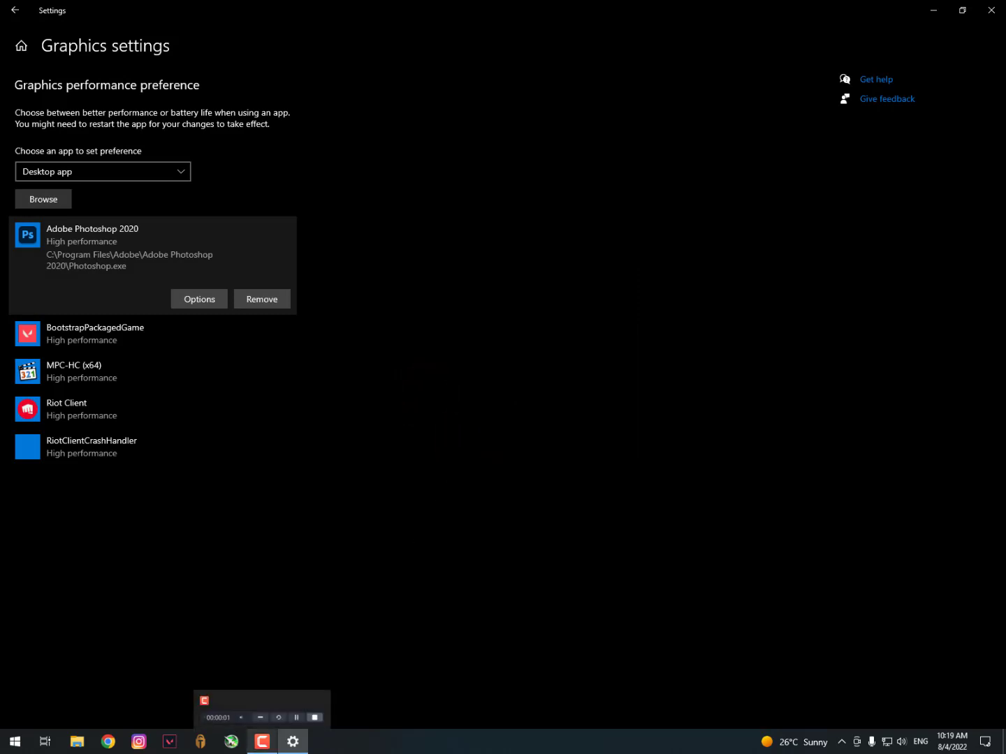
click(206, 713)
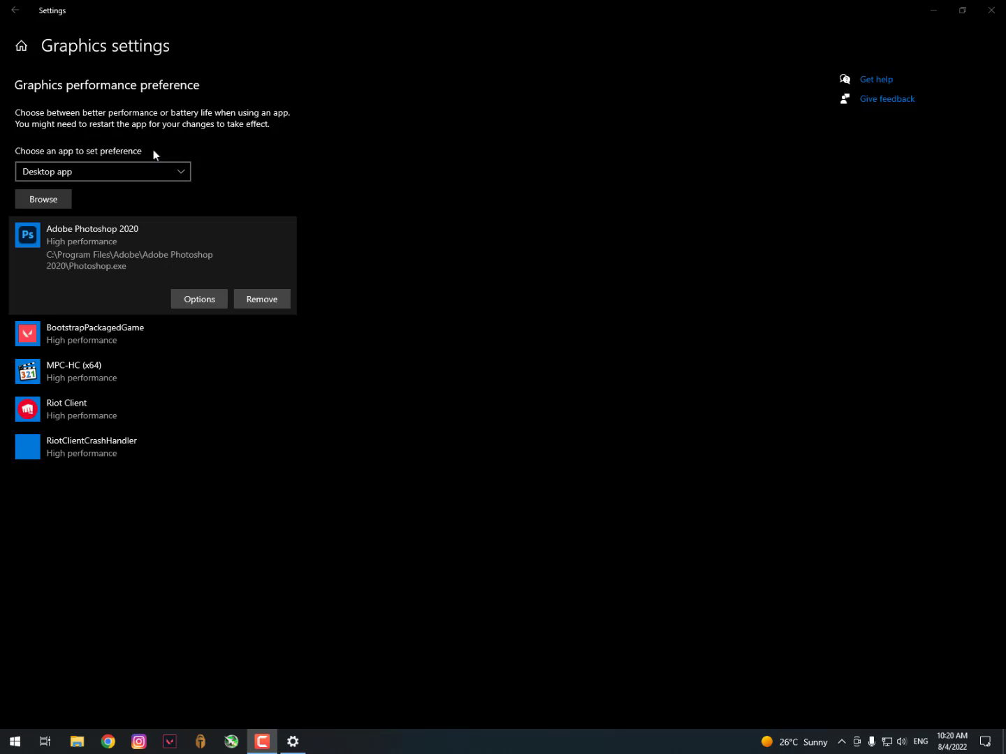
click(196, 264)
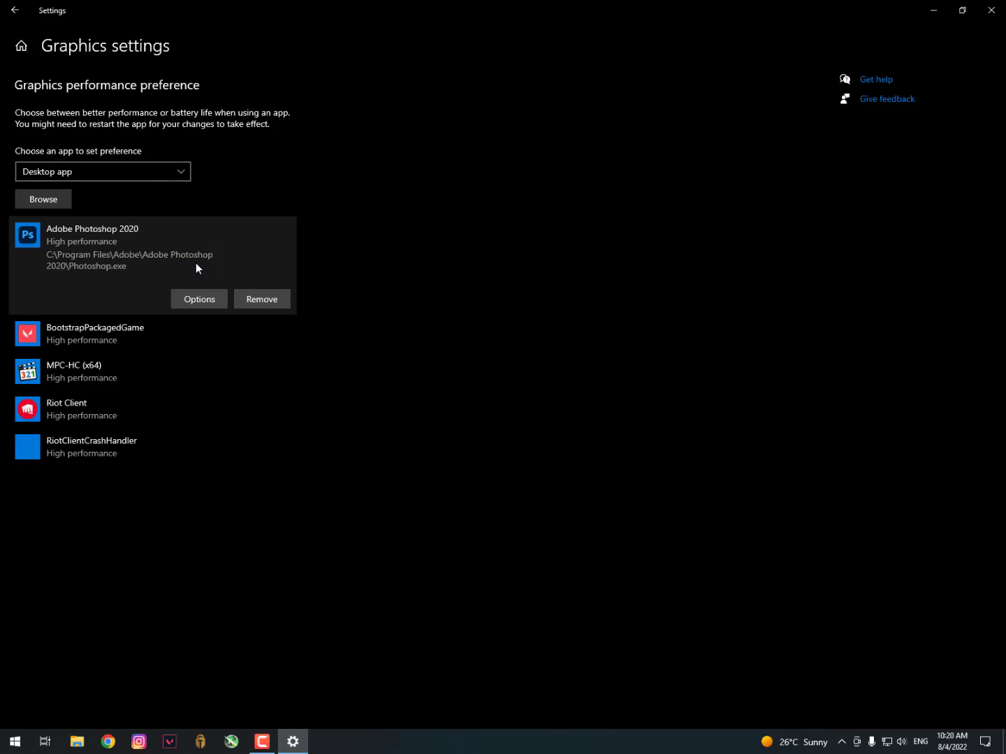
click(150, 250)
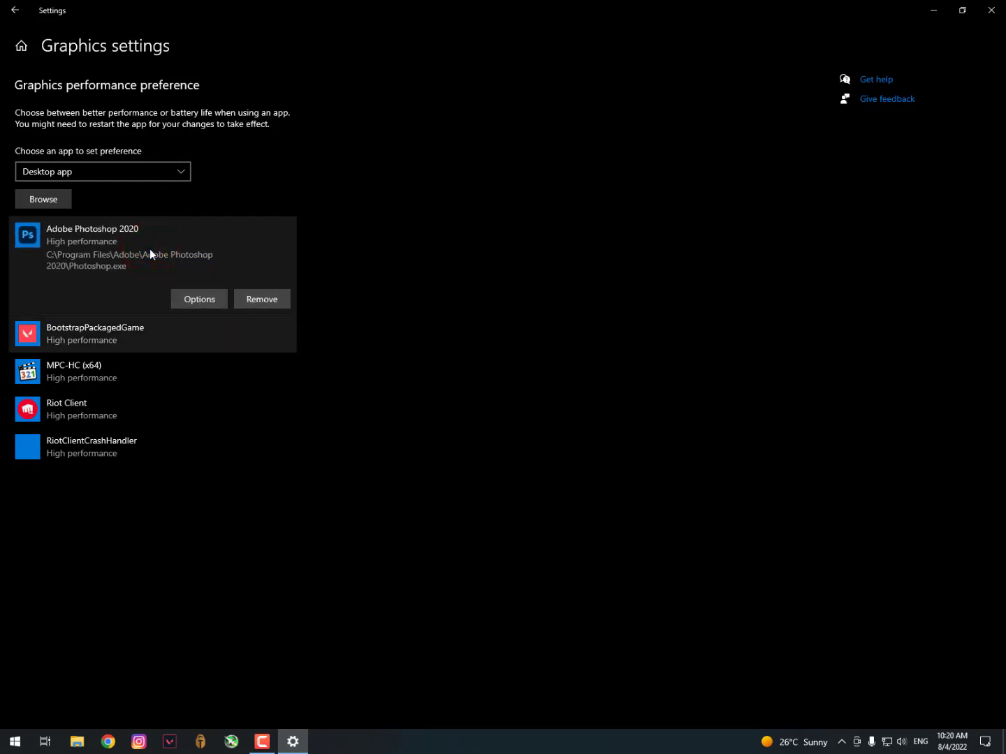
click(841, 743)
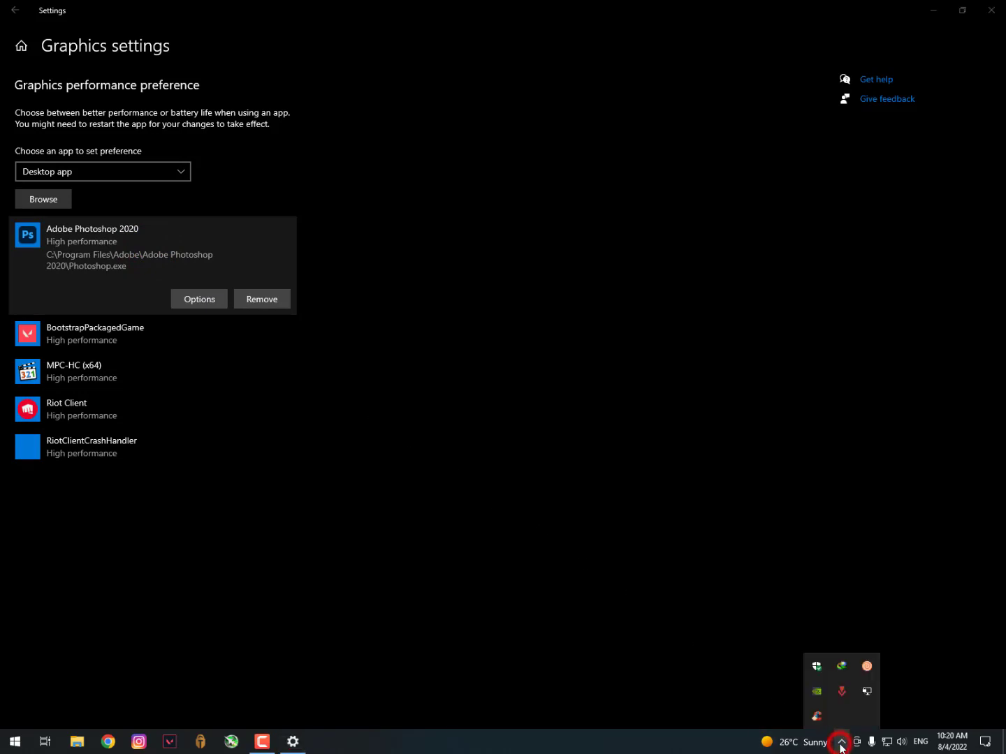
click(841, 743)
click(14, 744)
click(404, 279)
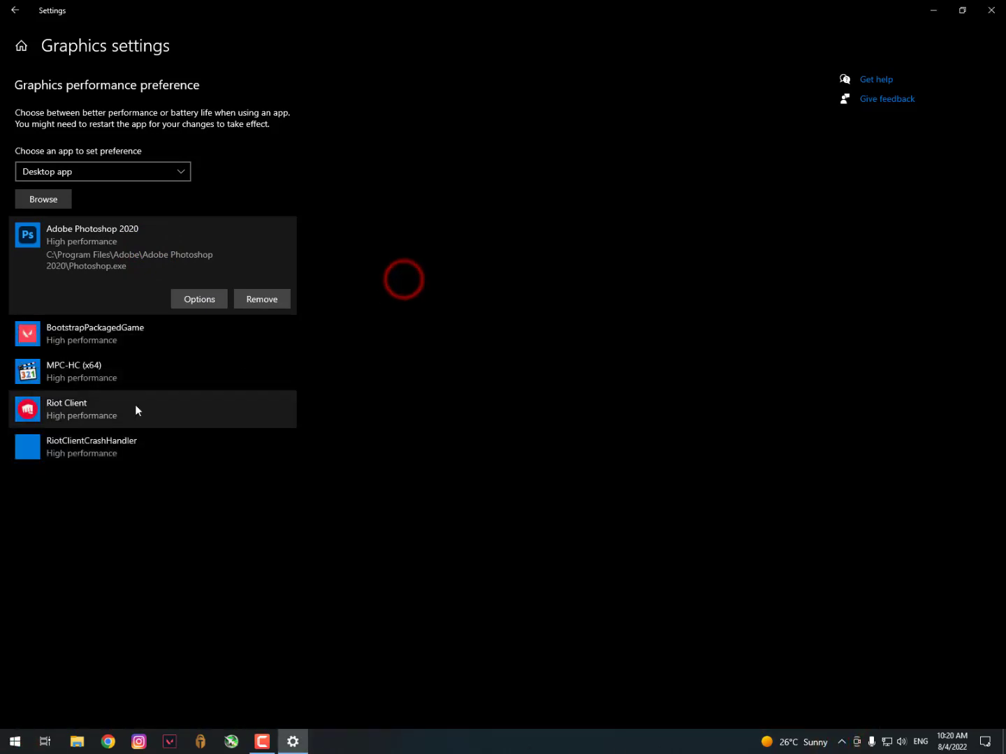
click(162, 358)
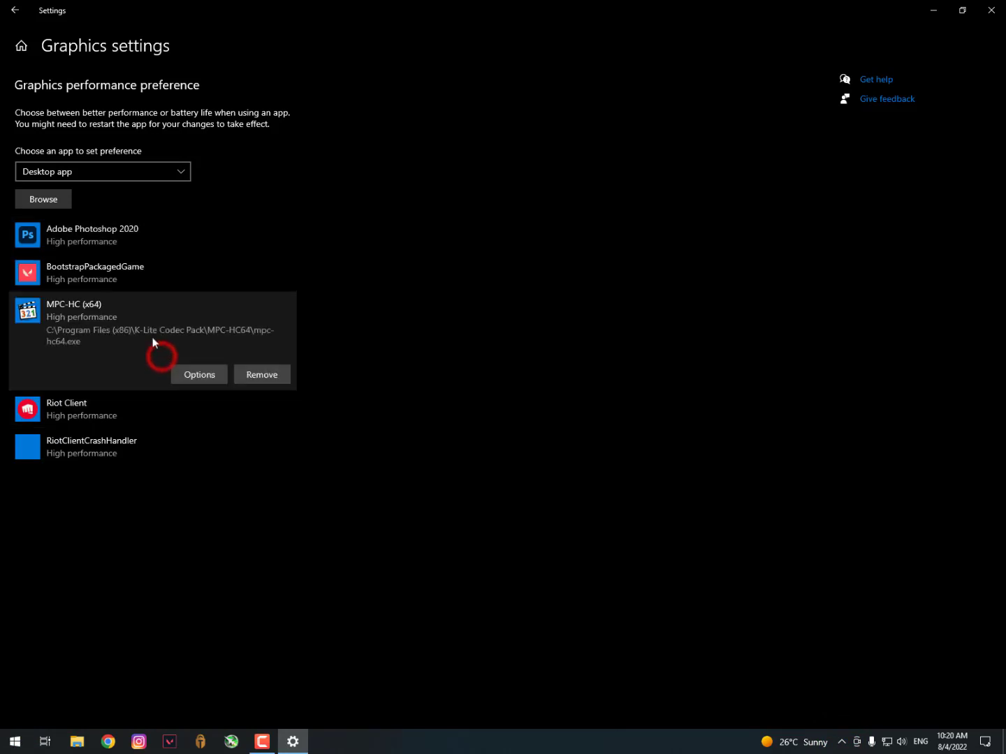
click(123, 279)
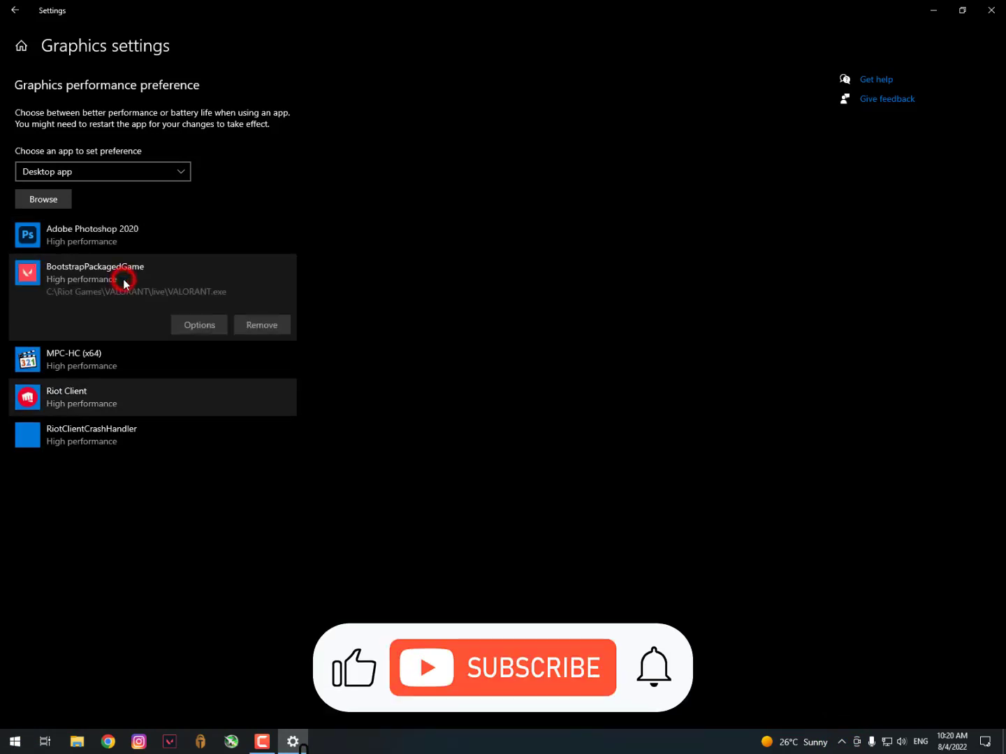
- Add CCleaner64 from Program Files > CCleaner to the graphics list
click(61, 202)
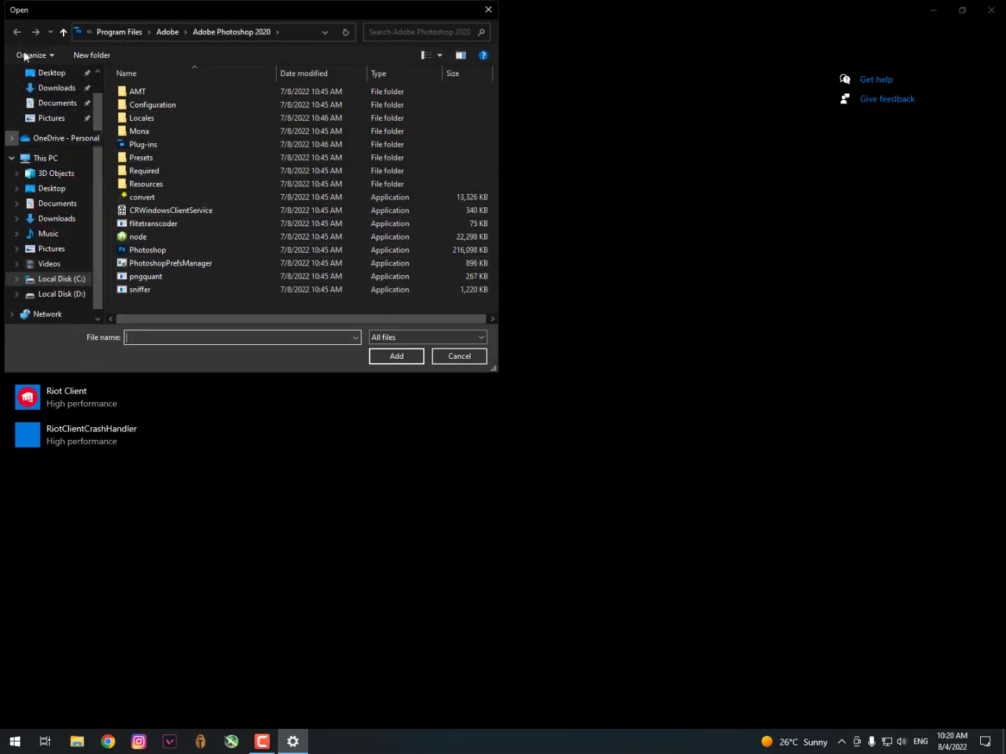
click(18, 32)
click(166, 32)
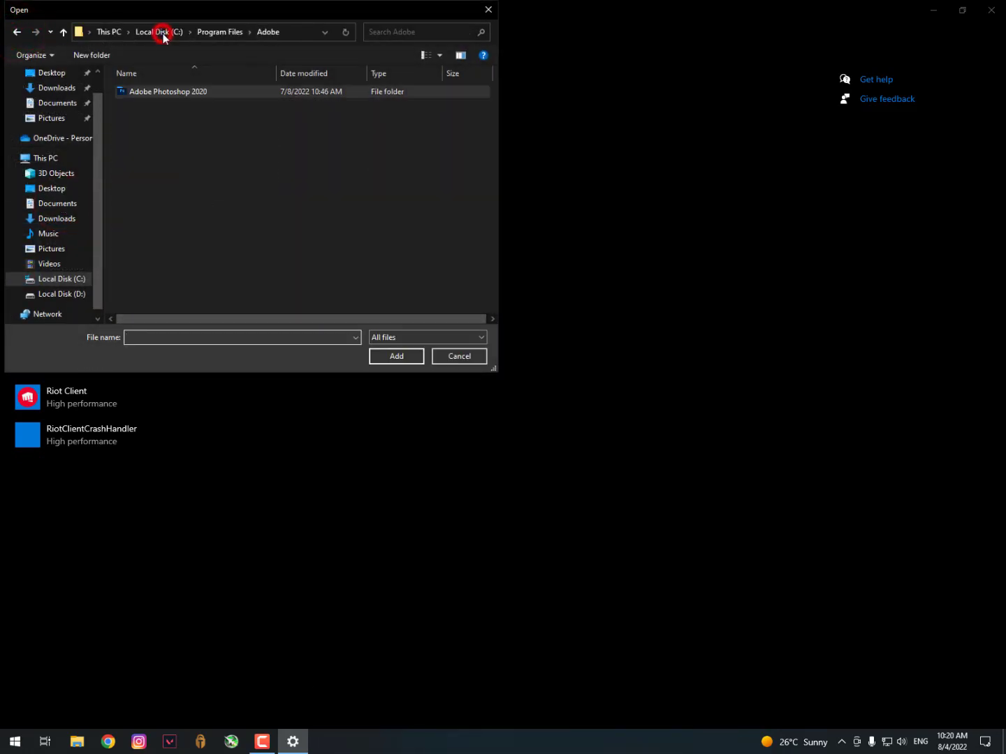
click(220, 32)
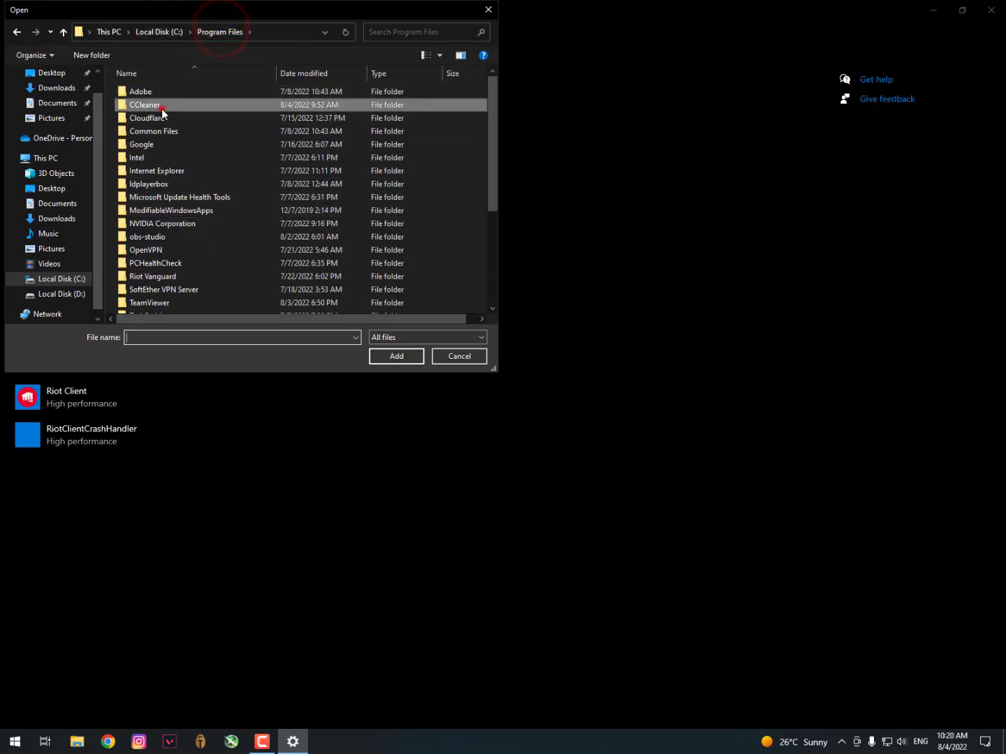
double_click(162, 106)
click(181, 158)
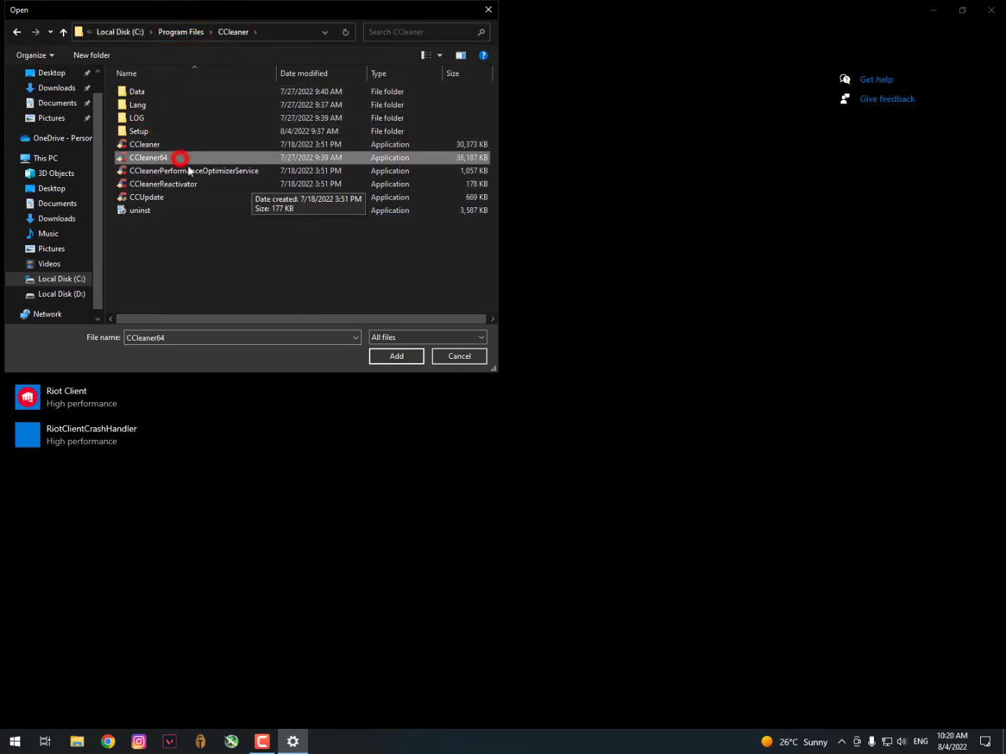
click(400, 358)
- Save CCleaner64 at High performance, then start browsing for another app
click(200, 359)
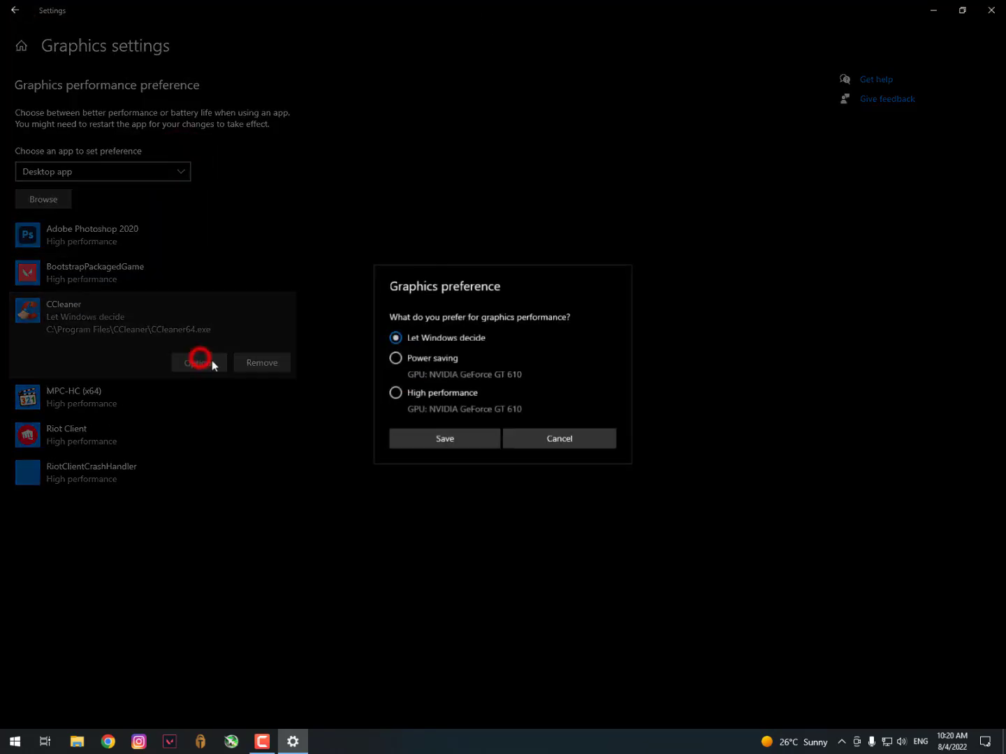
click(409, 399)
click(467, 436)
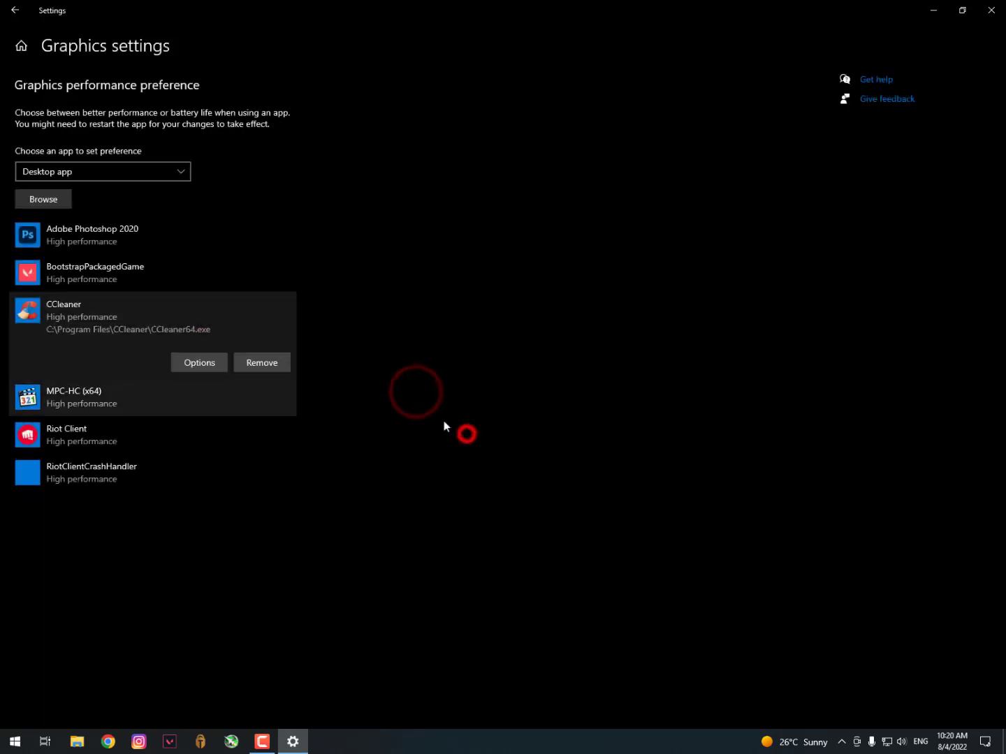
click(45, 200)
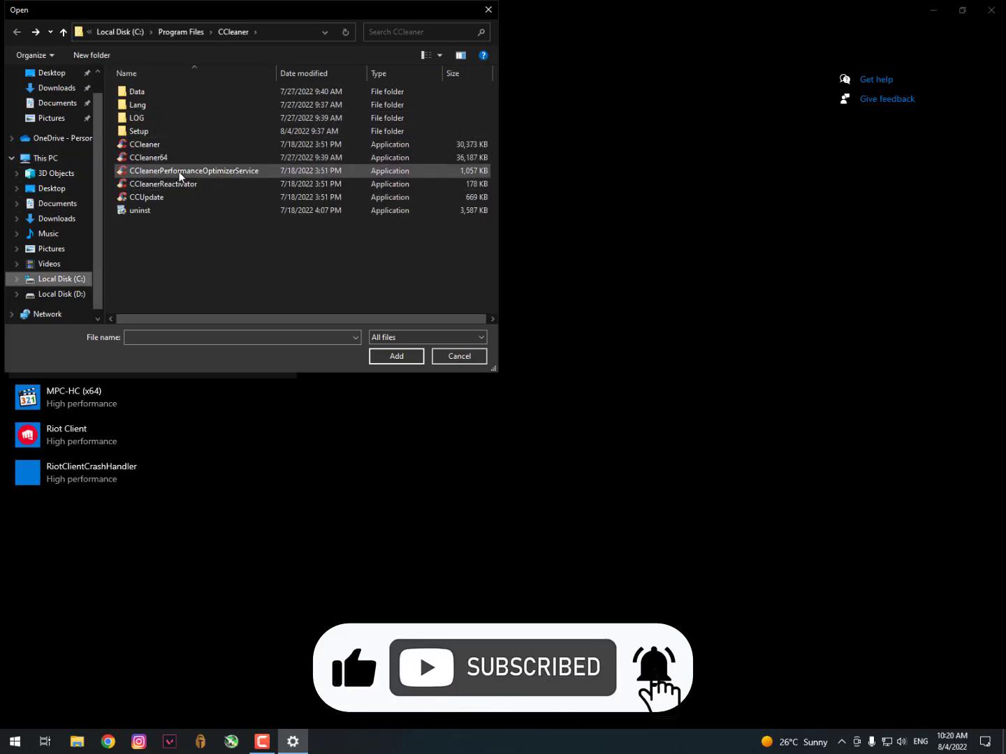
- Add CCleanerPerformanceOptimizerService and save it at Power saving
click(180, 172)
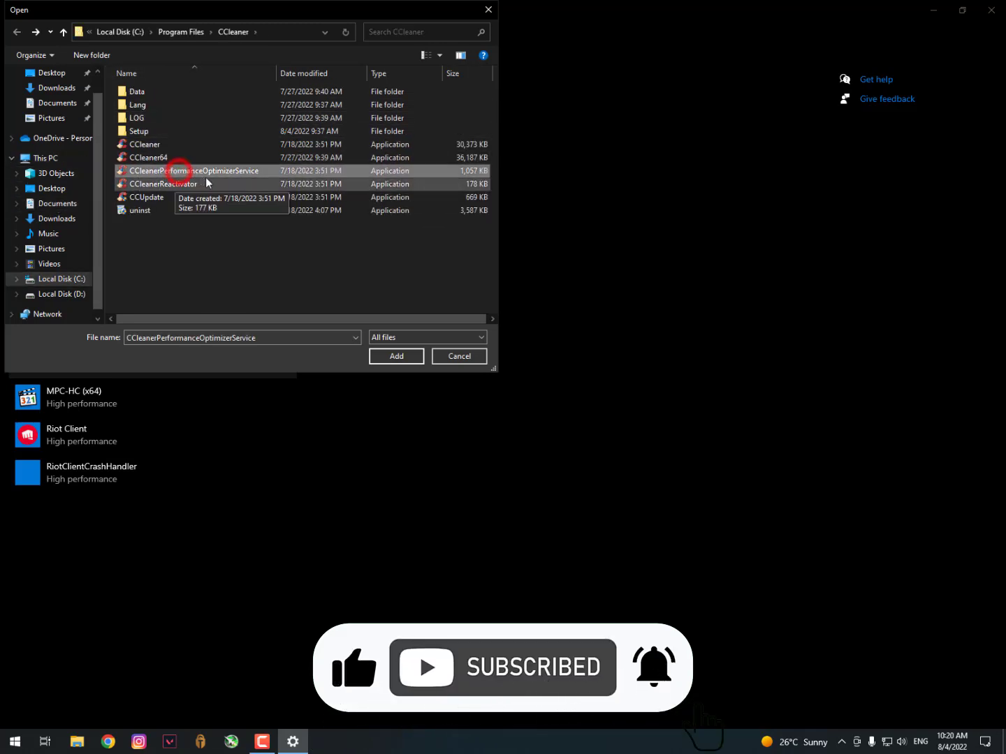
click(253, 172)
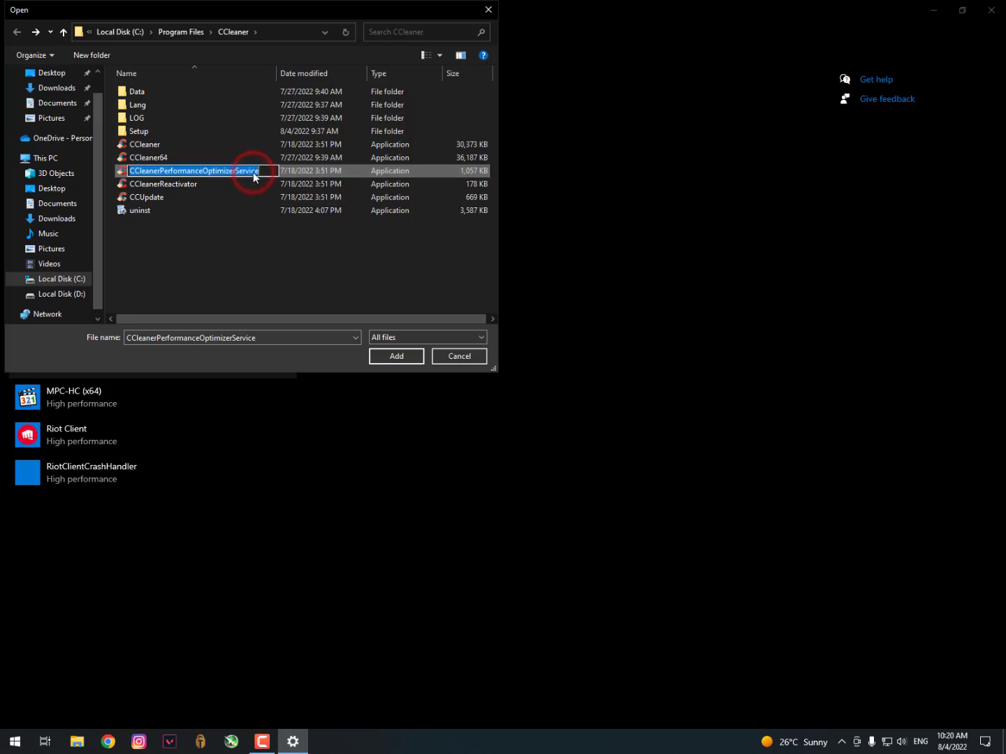
click(261, 174)
click(251, 183)
click(261, 174)
click(391, 358)
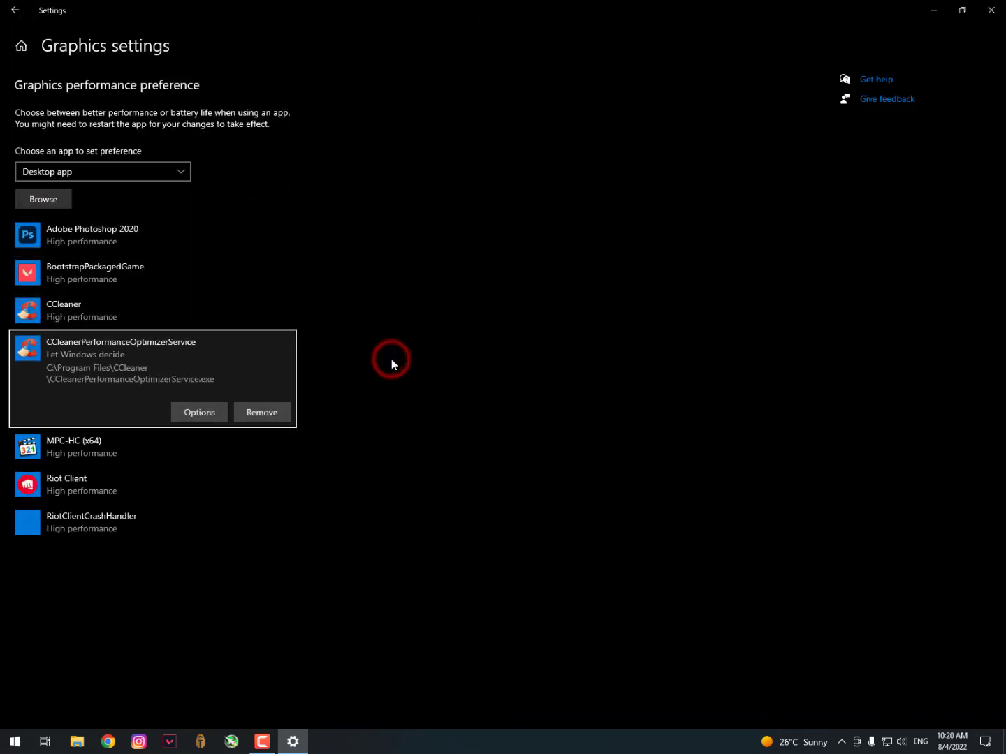
click(205, 412)
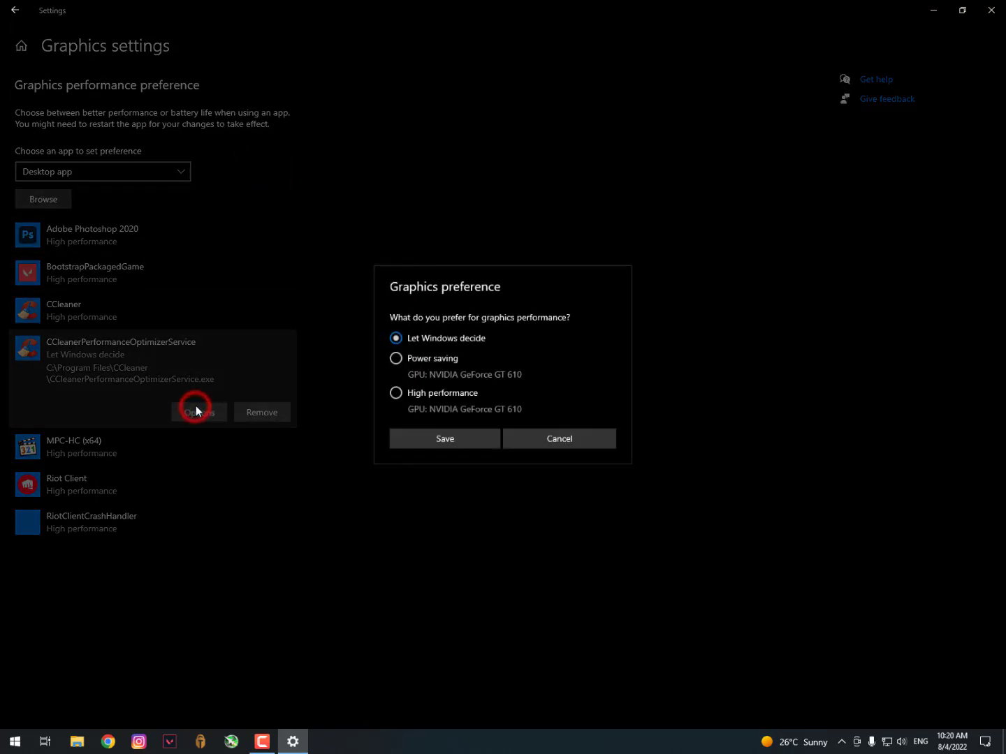
click(397, 358)
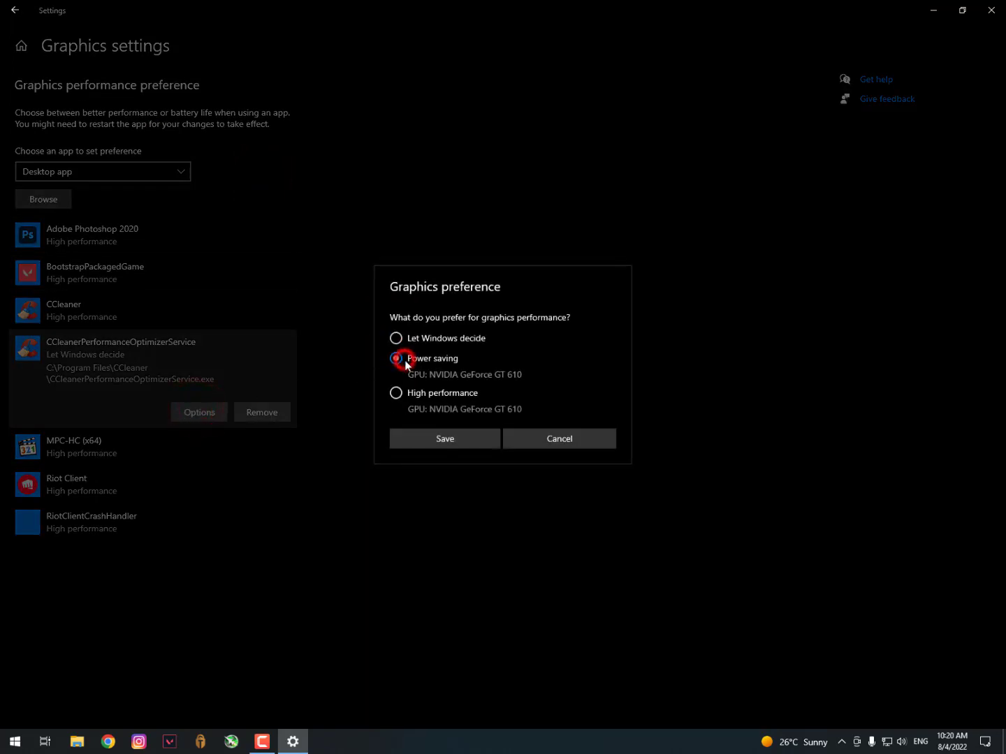
click(458, 440)
- Remove CCleanerPerformanceOptimizerService, CCleaner and MPC-HC (x64) from the graphics list
click(272, 417)
click(133, 306)
click(266, 365)
click(149, 308)
click(265, 373)
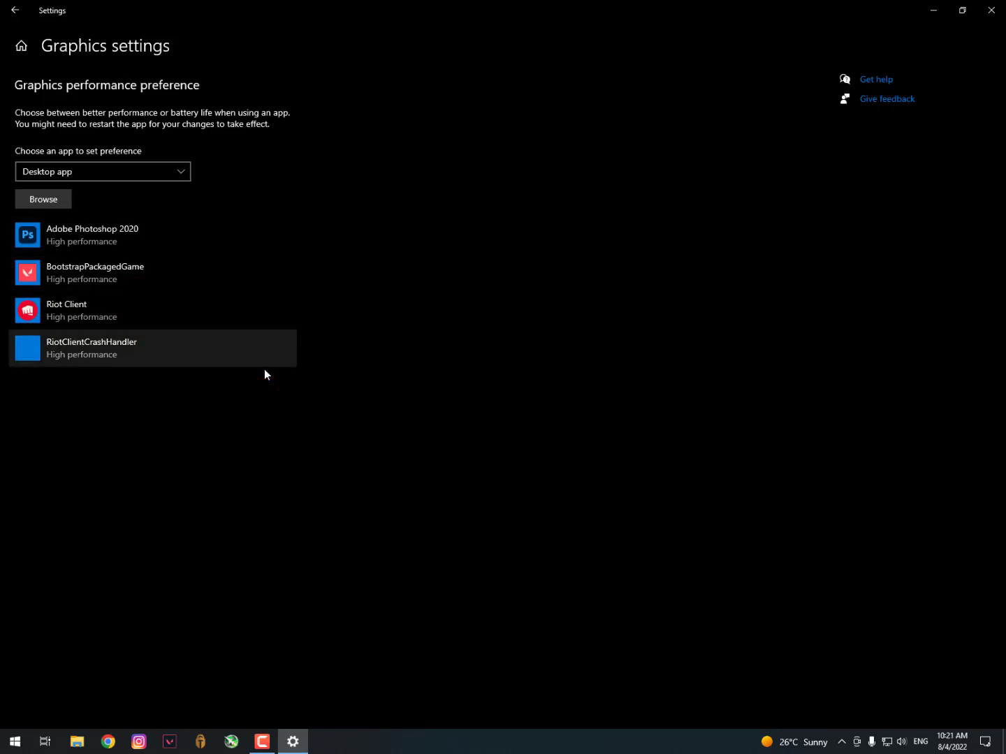
- Close the Settings window to return to the desktop
click(1003, 6)
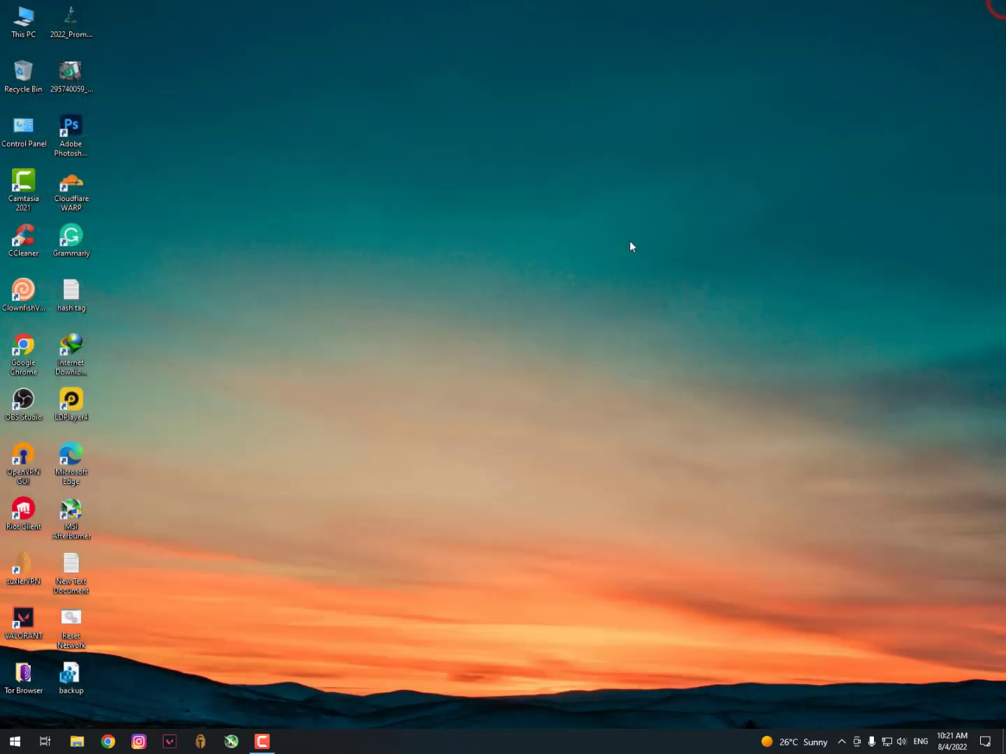
click(623, 246)
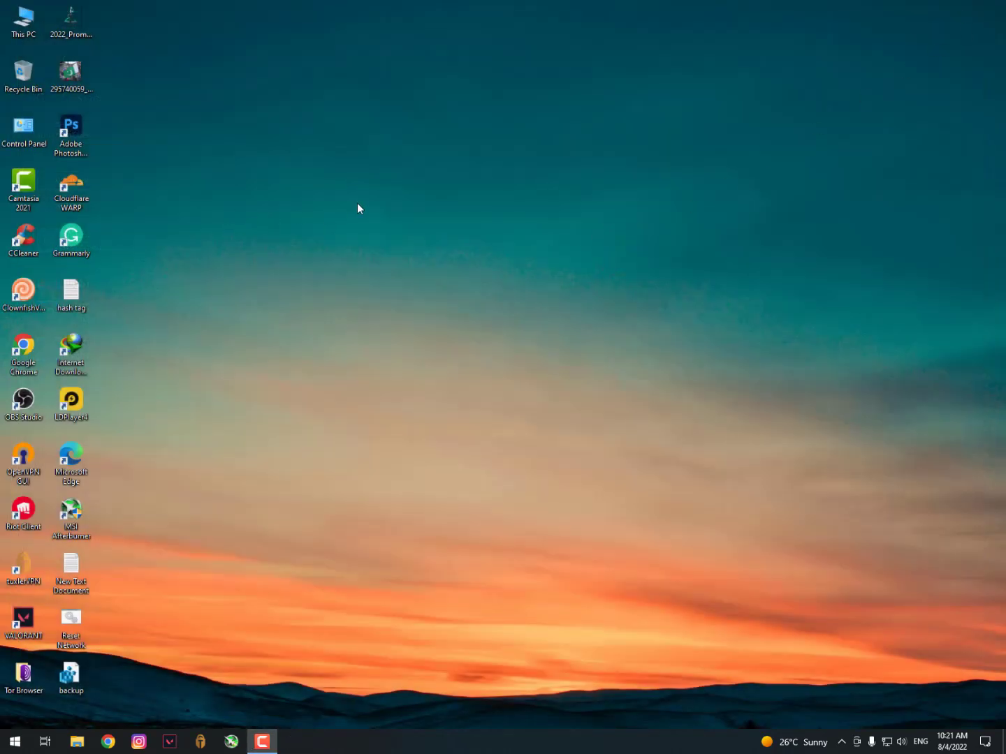